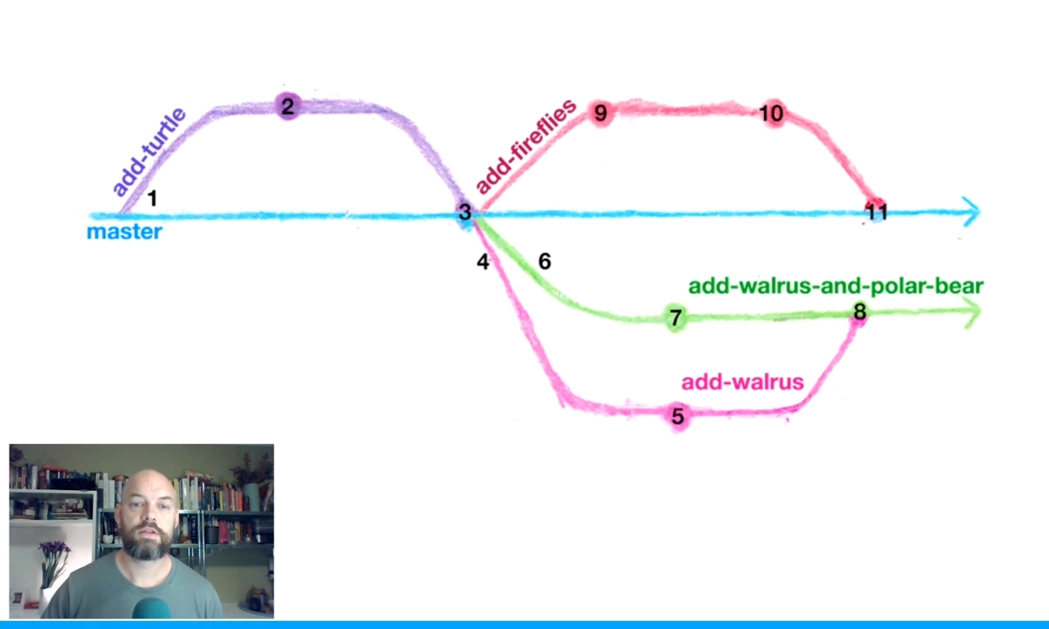
pyautogui.moveTo(463, 219)
pyautogui.mouseDown()
pyautogui.moveTo(398, 132)
pyautogui.moveTo(464, 210)
pyautogui.moveTo(534, 131)
pyautogui.moveTo(603, 109)
pyautogui.moveTo(738, 109)
pyautogui.moveTo(815, 135)
pyautogui.moveTo(804, 173)
pyautogui.moveTo(437, 184)
pyautogui.moveTo(466, 211)
pyautogui.moveTo(446, 208)
pyautogui.moveTo(514, 344)
pyautogui.moveTo(463, 209)
pyautogui.moveTo(520, 339)
pyautogui.moveTo(490, 245)
pyautogui.moveTo(592, 275)
pyautogui.moveTo(804, 284)
pyautogui.moveTo(717, 289)
pyautogui.moveTo(914, 306)
pyautogui.moveTo(643, 398)
pyautogui.moveTo(717, 419)
pyautogui.moveTo(647, 375)
pyautogui.moveTo(546, 262)
pyautogui.moveTo(612, 301)
pyautogui.moveTo(603, 310)
pyautogui.moveTo(535, 259)
pyautogui.mouseUp()
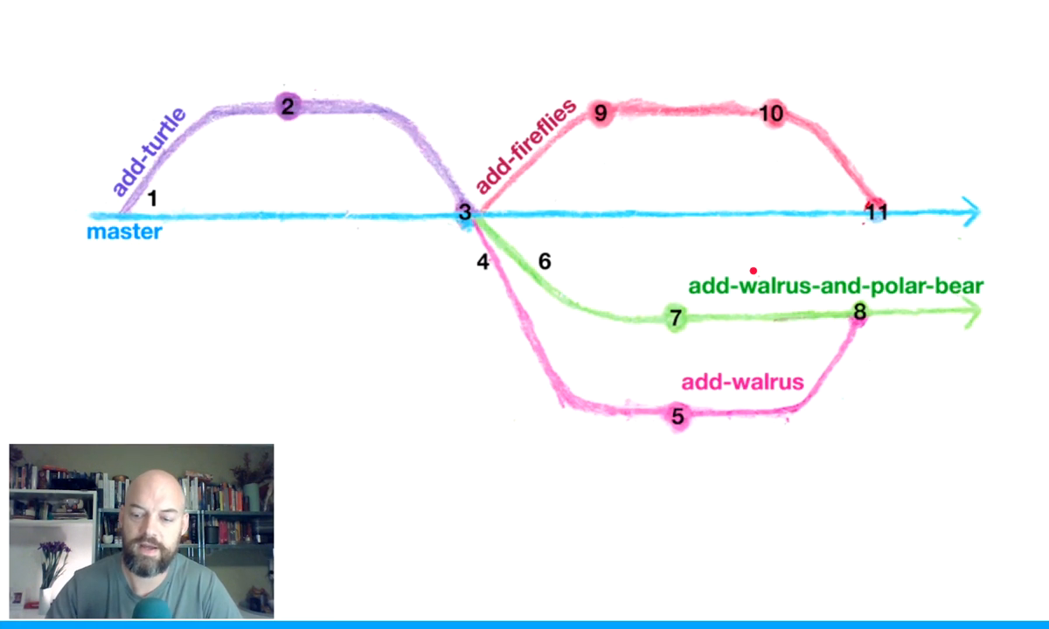
# Advance to the feature-branch pull-request workflow diagram, from branching off master to merging back.
pyautogui.press('Right')
pyautogui.press('Right')
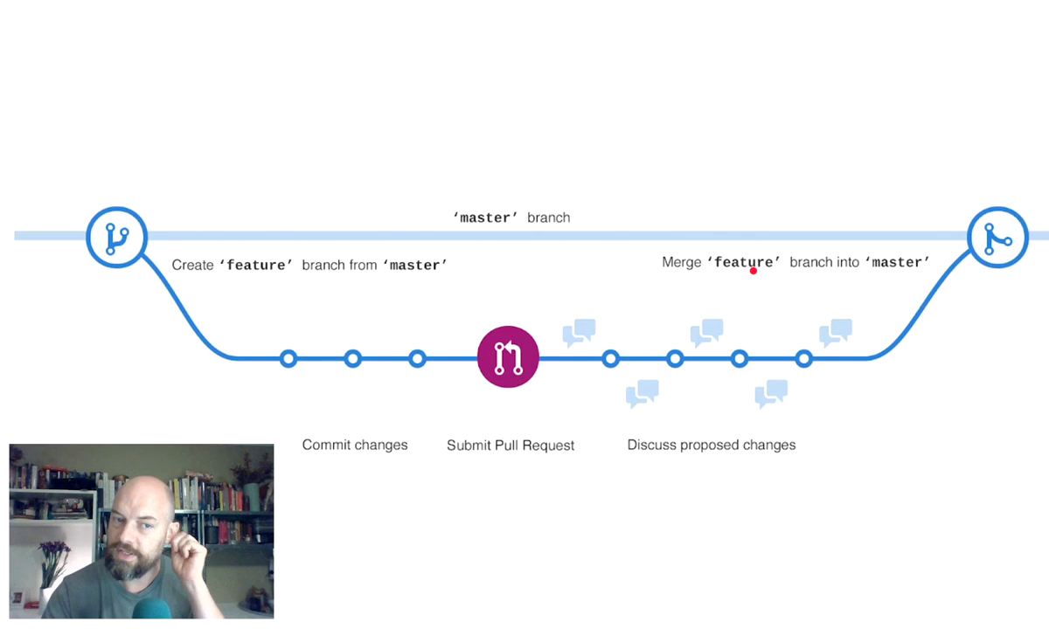